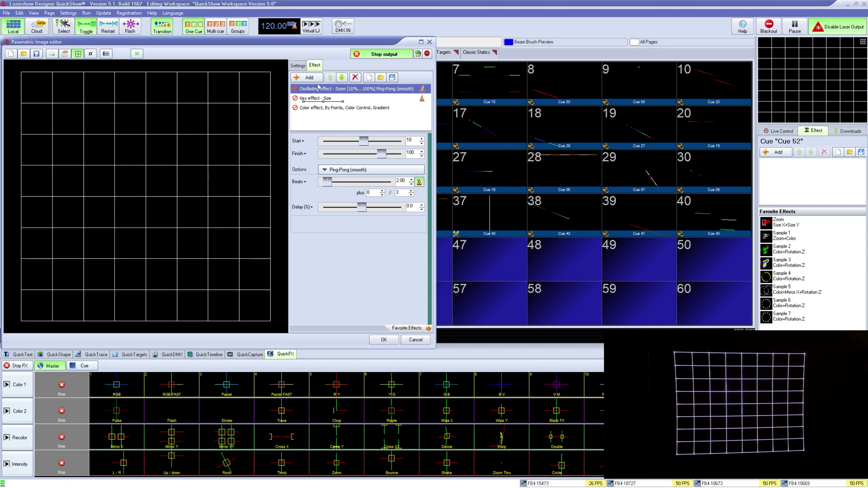
# Browse the effect-type list and review the colour gradient and zoom settings
pyautogui.click(309, 78)
pyautogui.moveTo(316, 152)
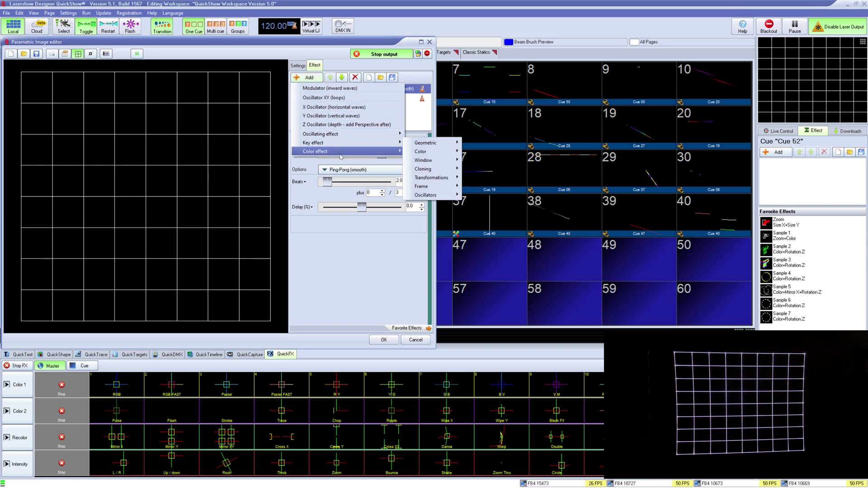
pyautogui.click(428, 152)
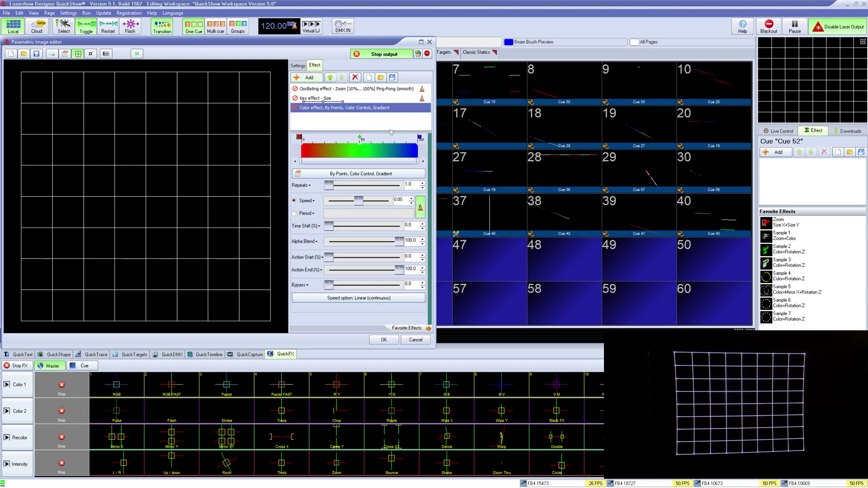
pyautogui.click(359, 90)
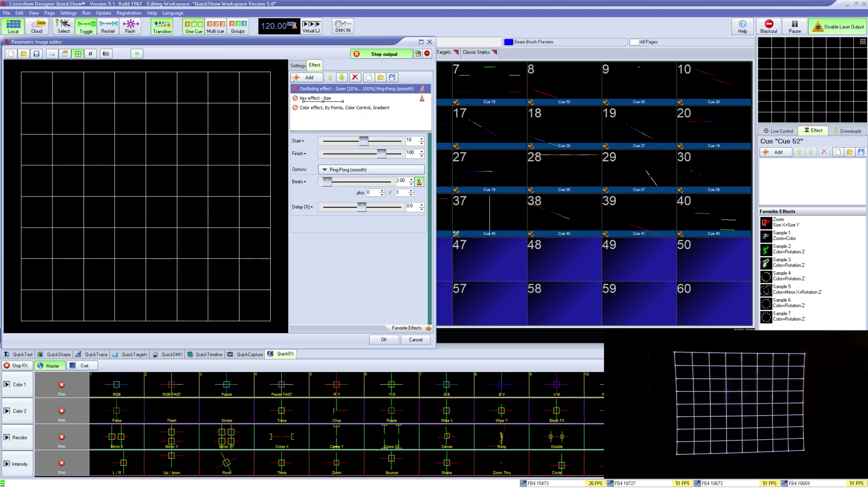
pyautogui.click(300, 79)
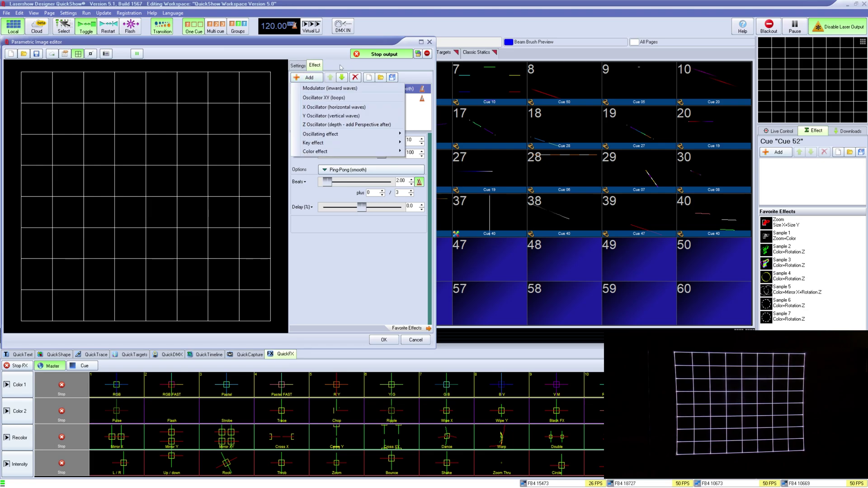
pyautogui.click(310, 83)
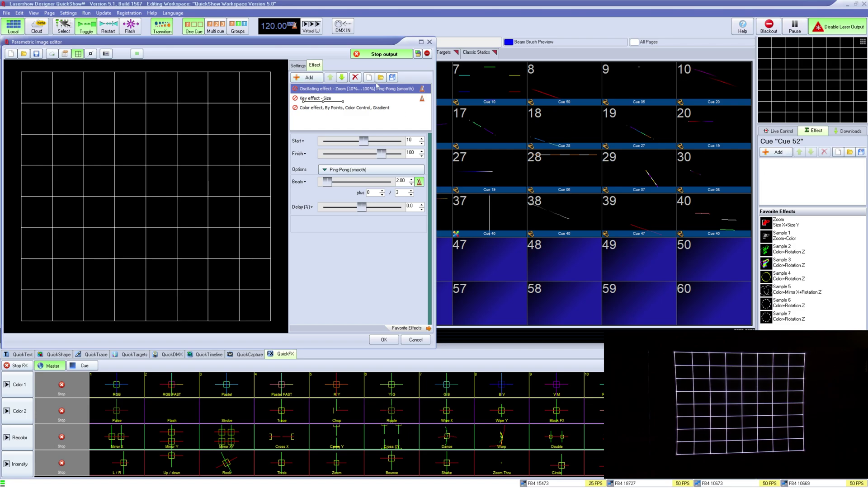
pyautogui.click(309, 77)
pyautogui.click(313, 83)
pyautogui.click(314, 82)
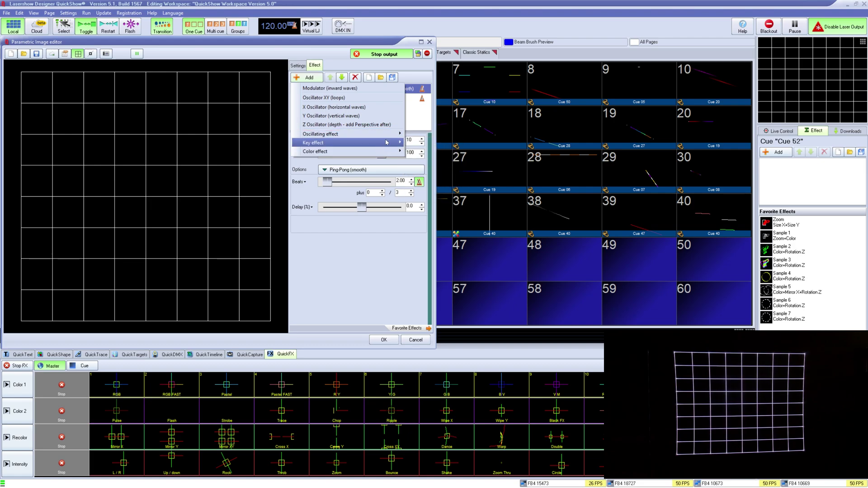
pyautogui.moveTo(320, 134)
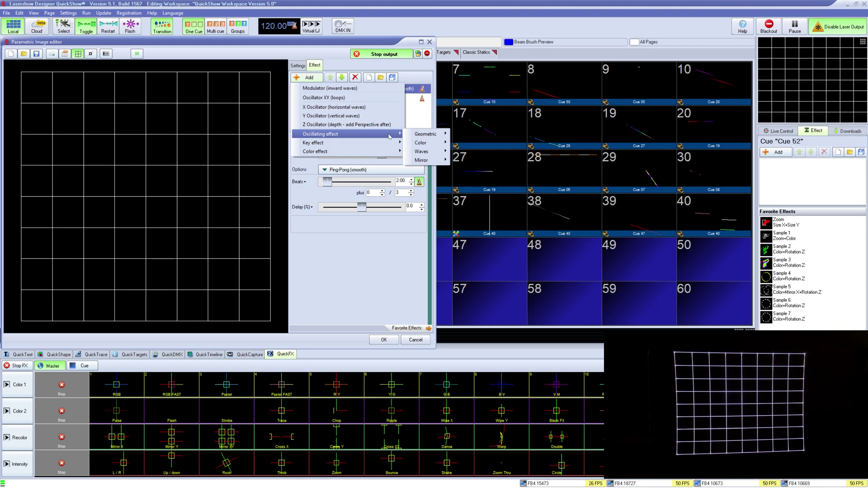
pyautogui.click(427, 155)
pyautogui.click(405, 90)
# Step through the keyed size, colour gradient and zoom effects, and browse geometric oscillators
pyautogui.click(353, 98)
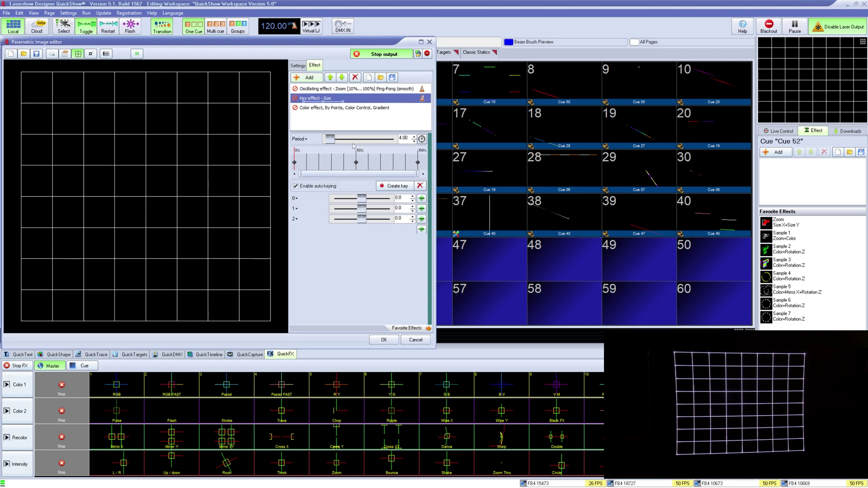
pyautogui.click(340, 108)
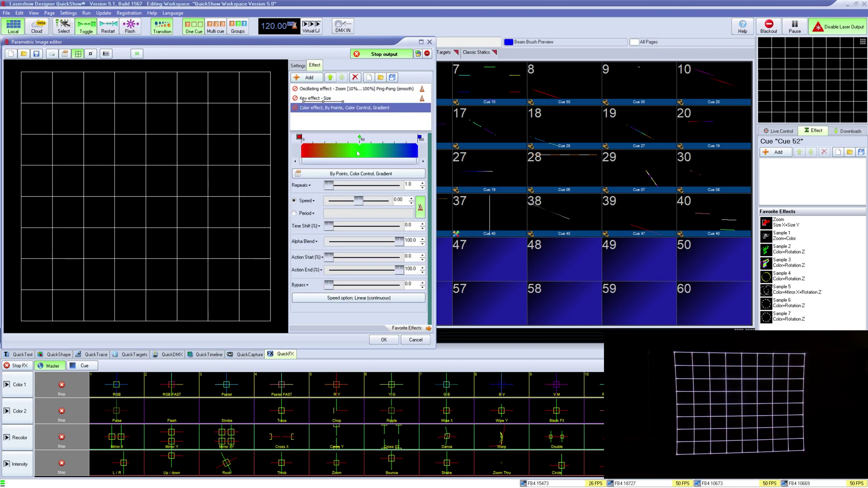
pyautogui.press('Up')
pyautogui.press('Up')
pyautogui.press('Down')
pyautogui.press('Down')
pyautogui.press('Up')
pyautogui.press('Up')
pyautogui.click(363, 108)
pyautogui.click(360, 89)
pyautogui.click(317, 78)
pyautogui.moveTo(426, 134)
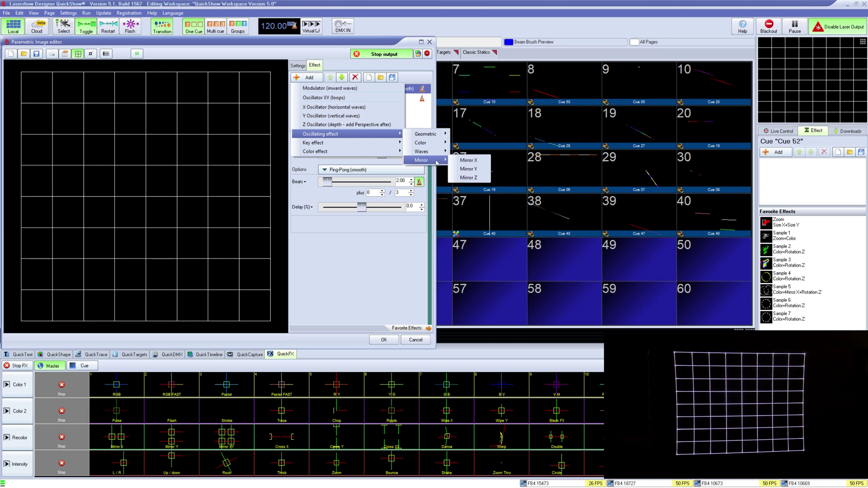
pyautogui.press('Escape')
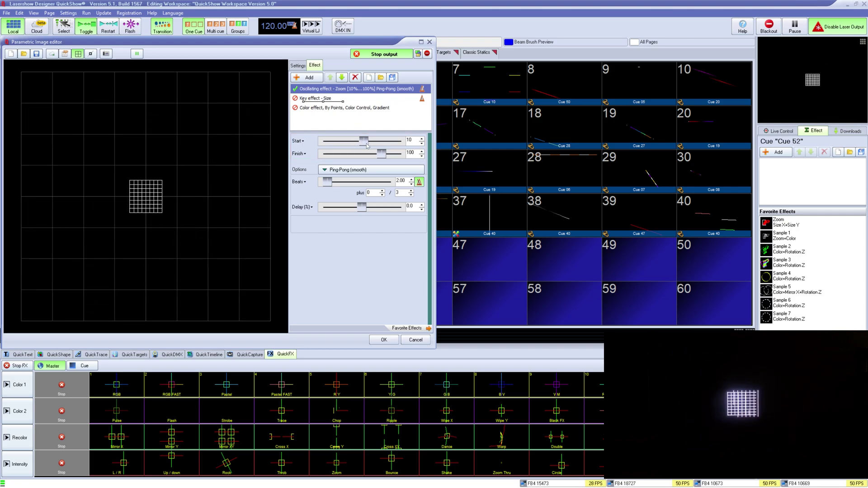
# Set the zoom oscillation's Start size to 10% and Finish size to 100%
pyautogui.moveTo(366, 144); pyautogui.dragTo(373, 144)
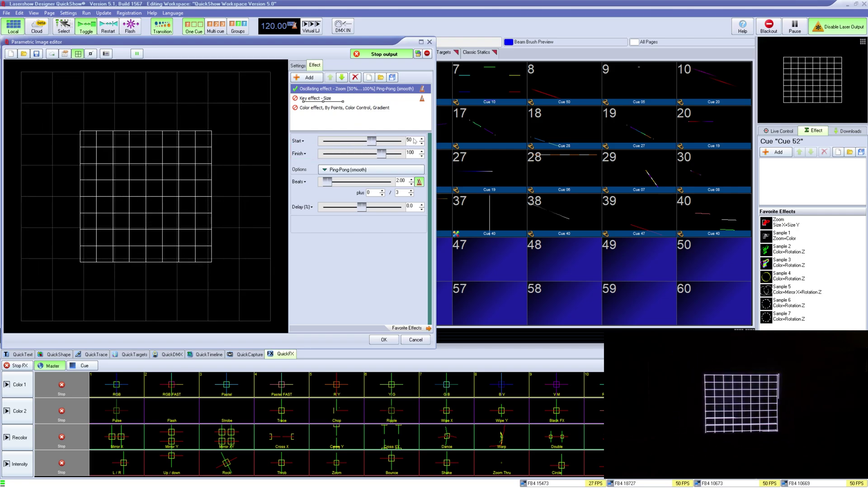
pyautogui.doubleClick(410, 153)
pyautogui.write('60')
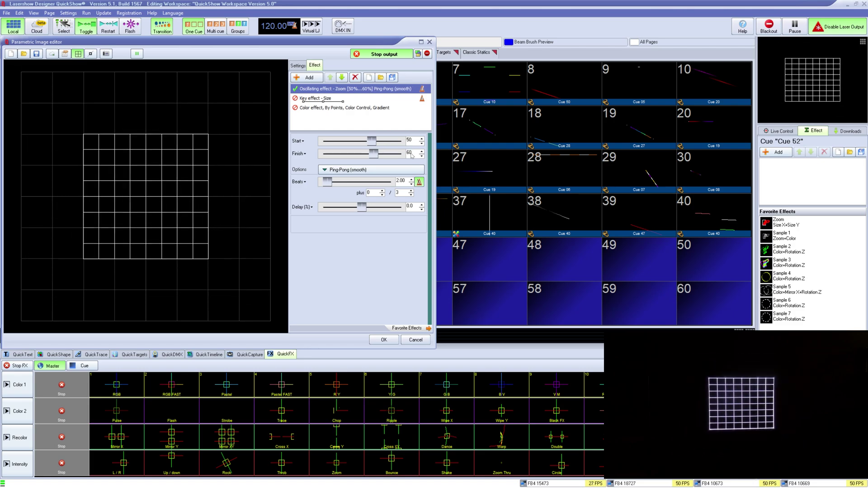
pyautogui.doubleClick(409, 141)
pyautogui.write('10')
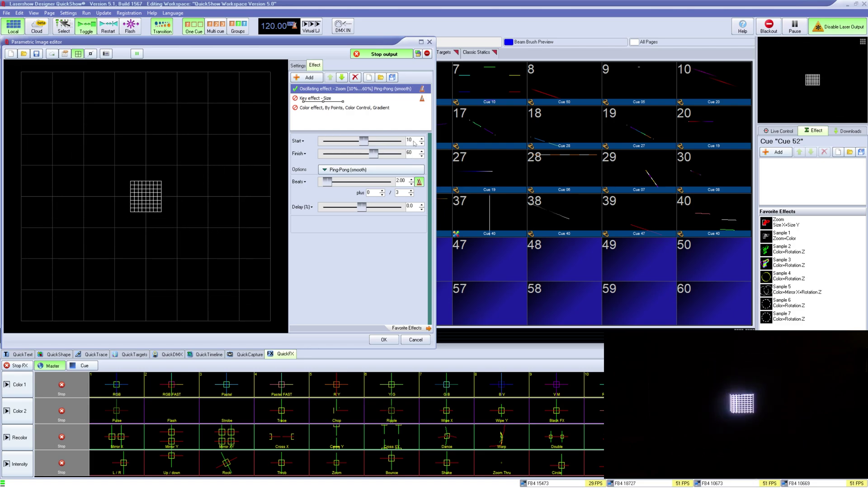
pyautogui.write('10')
pyautogui.press('Tab')
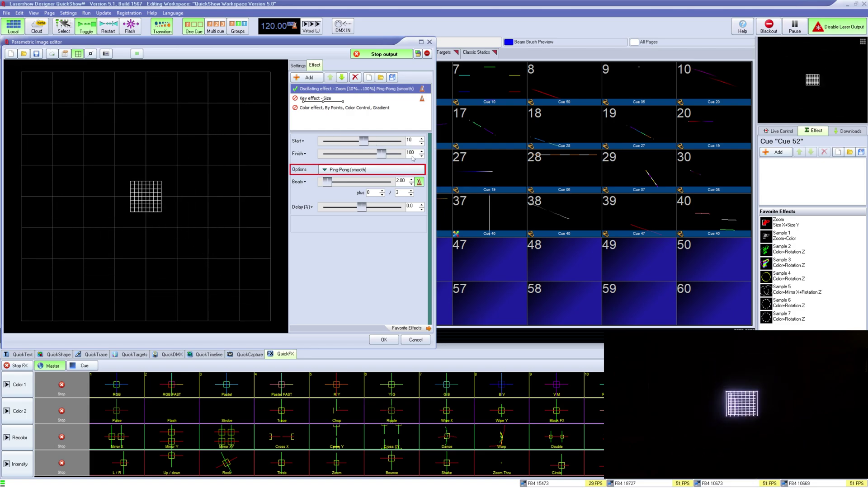
# Keep Ping-Pong (smooth), set Beats to 4, and try the beat-sync toggle and Delay slider
pyautogui.click(379, 170)
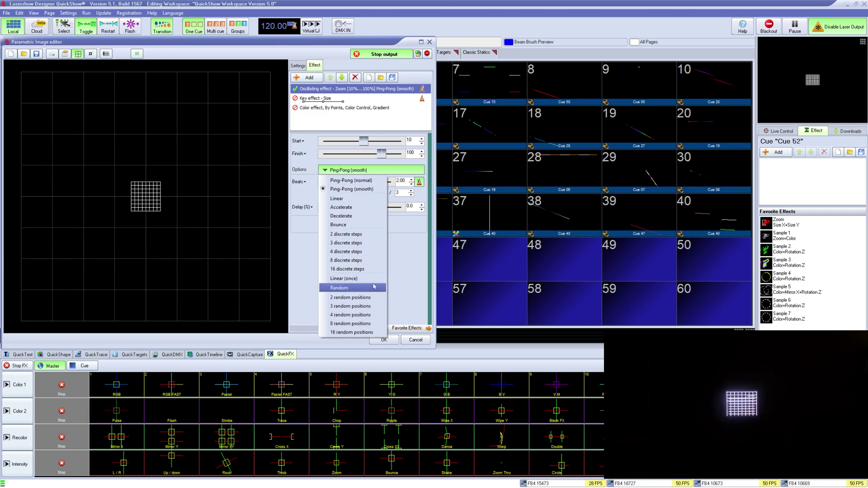
pyautogui.press('Tab')
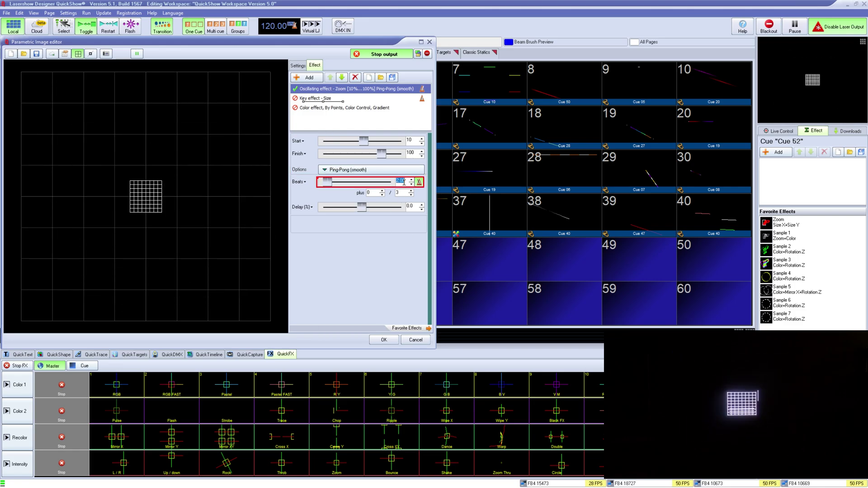
pyautogui.write('8')
pyautogui.press('Return')
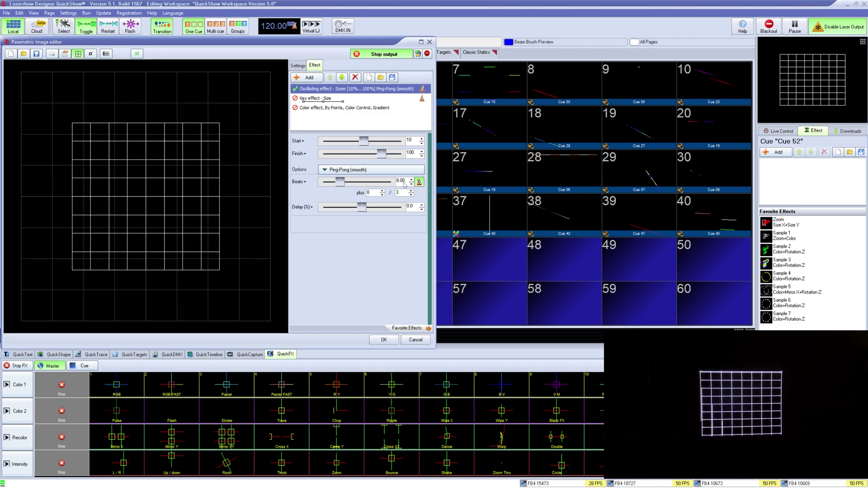
pyautogui.write('1')
pyautogui.press('Return')
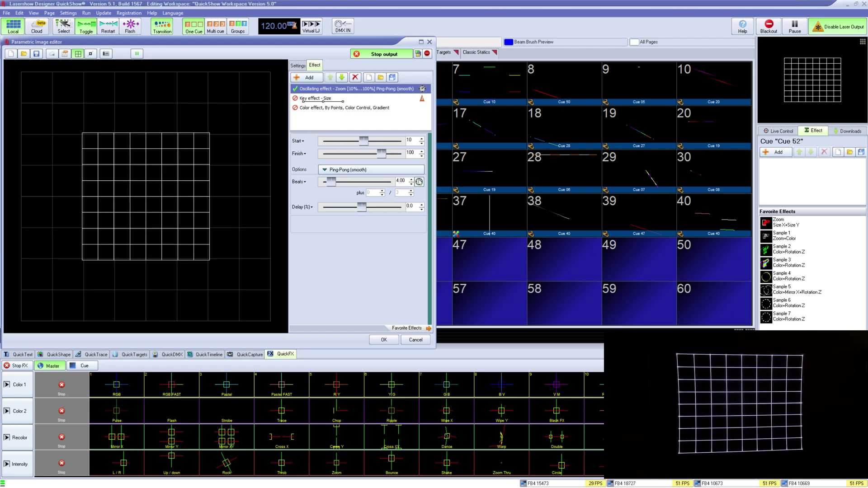
pyautogui.click(419, 182)
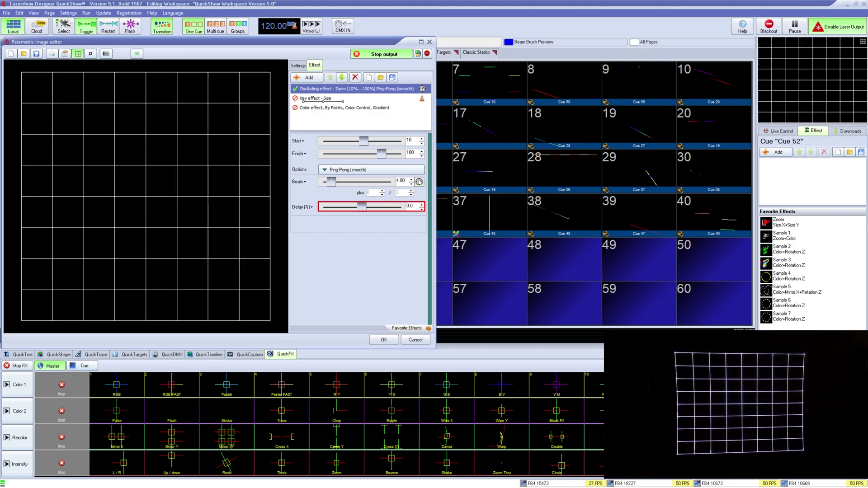
pyautogui.moveTo(362, 206)
pyautogui.mouseDown()
pyautogui.moveTo(379, 207)
pyautogui.moveTo(362, 207)
pyautogui.mouseUp()
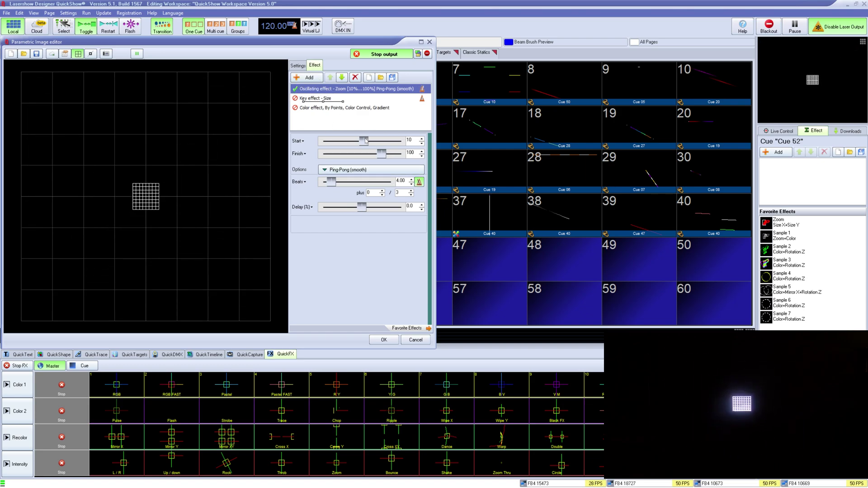
# Add a Key effect - Size from Add > Key effect > Geometric > Size
pyautogui.click(304, 77)
pyautogui.moveTo(339, 134)
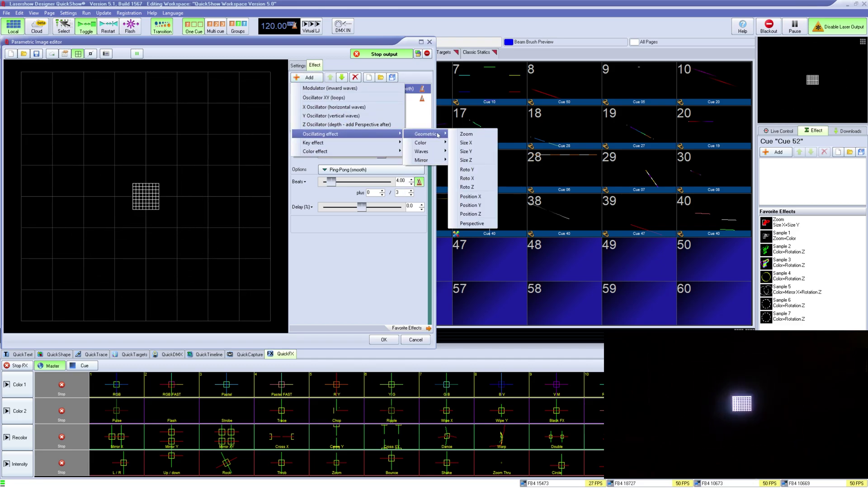
pyautogui.moveTo(426, 133)
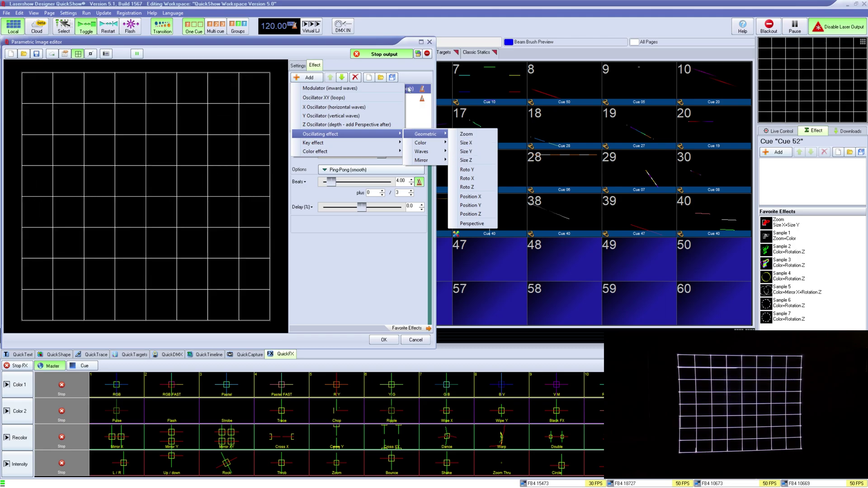
pyautogui.click(467, 134)
pyautogui.click(347, 100)
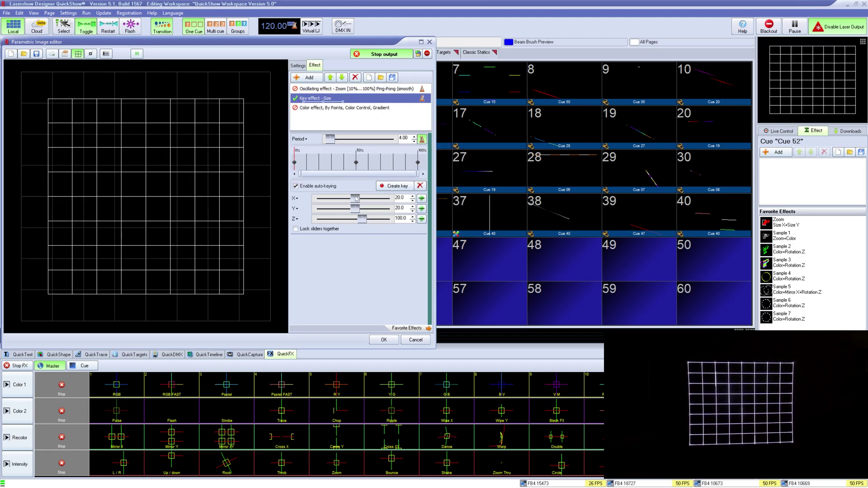
pyautogui.click(305, 77)
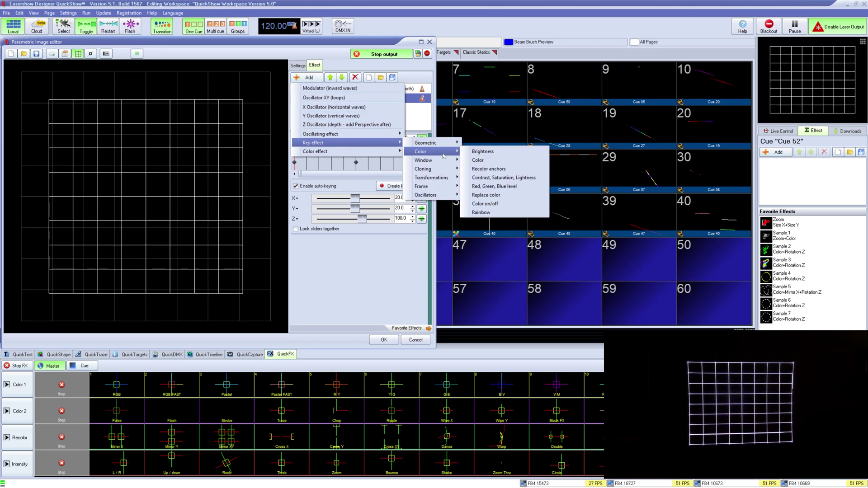
pyautogui.moveTo(313, 143)
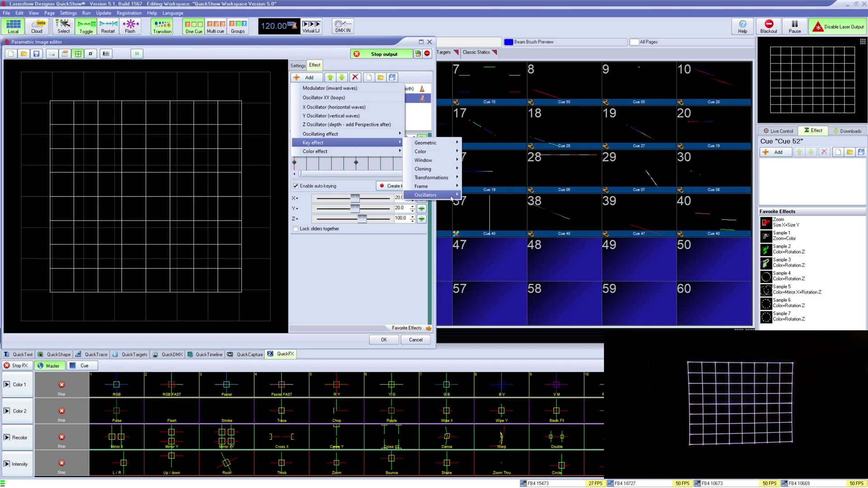
pyautogui.click(476, 143)
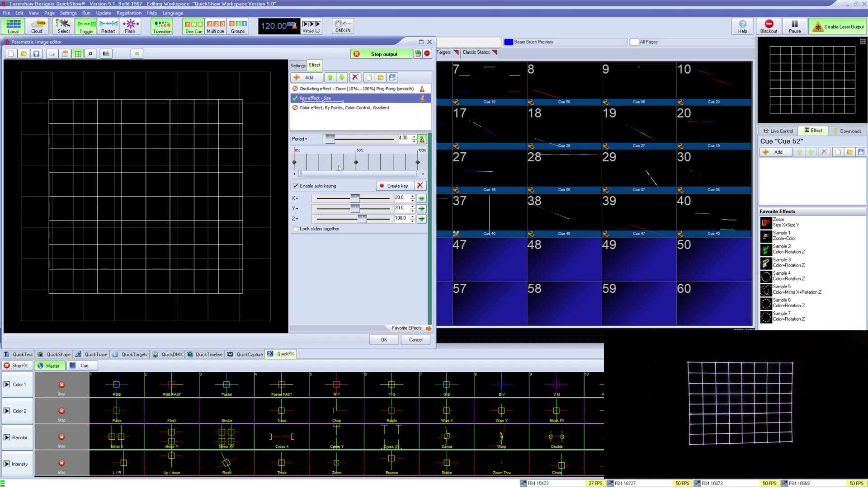
# Check the size keys at 20, 100 and 75 and the 4.00 period
pyautogui.moveTo(302, 161)
pyautogui.mouseDown()
pyautogui.moveTo(354, 160)
pyautogui.moveTo(299, 165)
pyautogui.mouseUp()
pyautogui.click(296, 163)
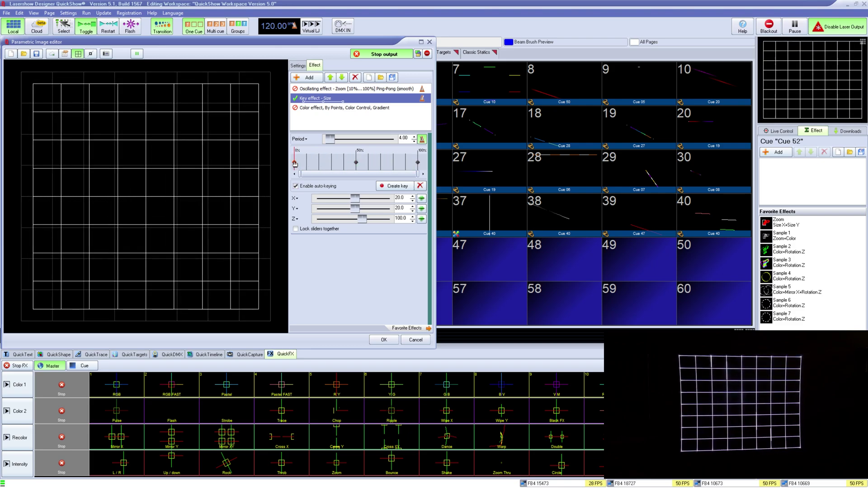
pyautogui.rightClick(338, 165)
pyautogui.click(325, 165)
pyautogui.click(295, 163)
pyautogui.click(417, 163)
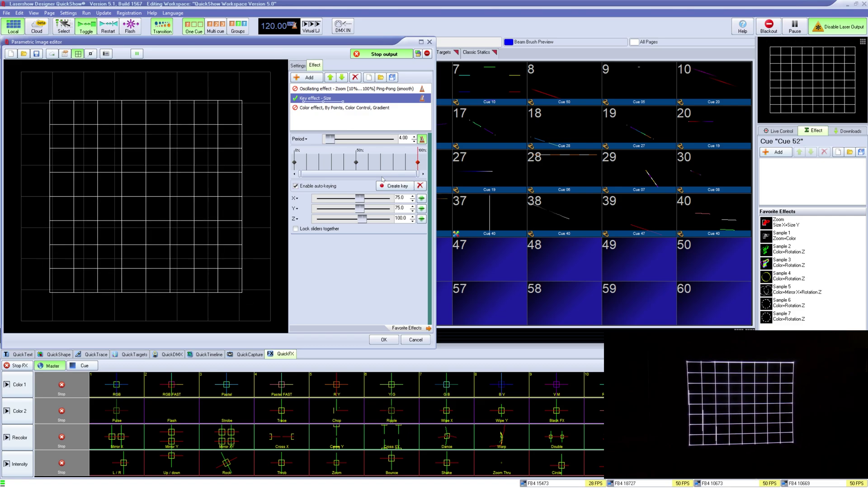
pyautogui.click(294, 163)
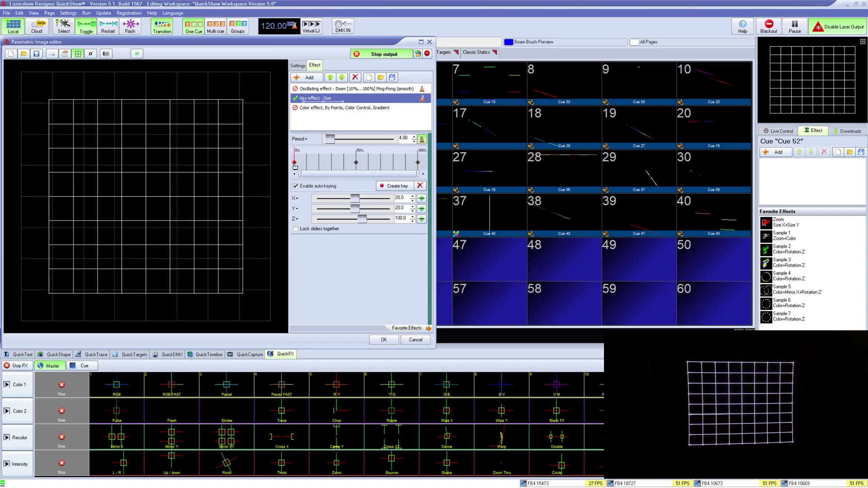
pyautogui.click(356, 163)
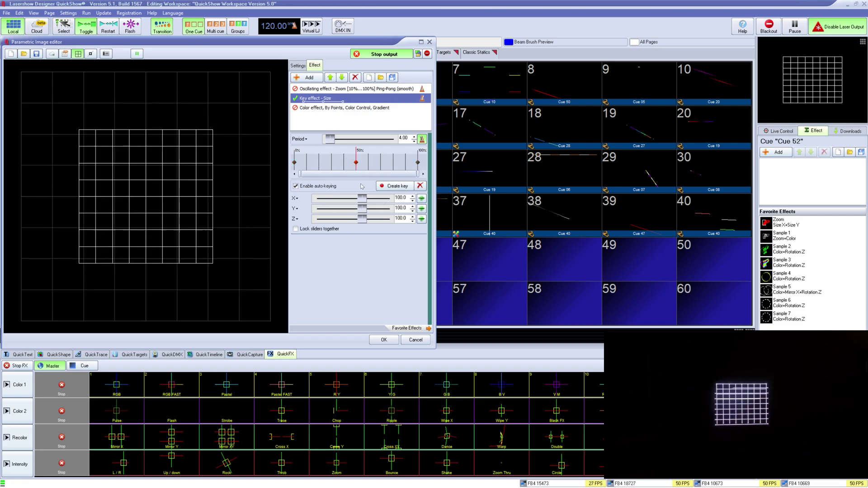
pyautogui.click(417, 162)
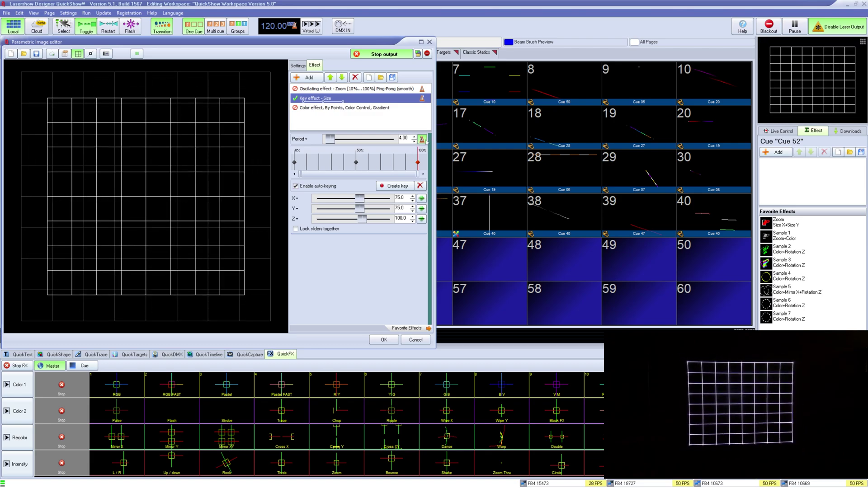
pyautogui.doubleClick(405, 139)
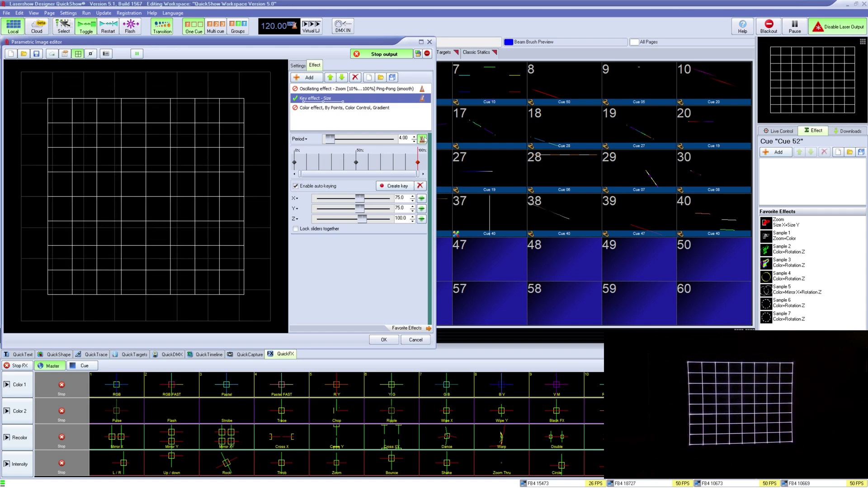
# Adjust options on the middle and last size keys, then scrub the animation
pyautogui.click(356, 162)
pyautogui.rightClick(356, 163)
pyautogui.click(388, 204)
pyautogui.rightClick(417, 163)
pyautogui.click(441, 223)
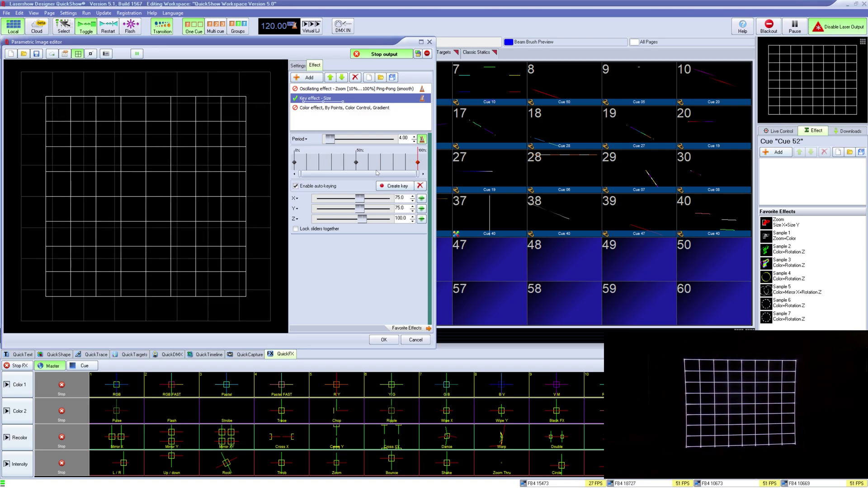
pyautogui.moveTo(319, 163); pyautogui.dragTo(401, 163)
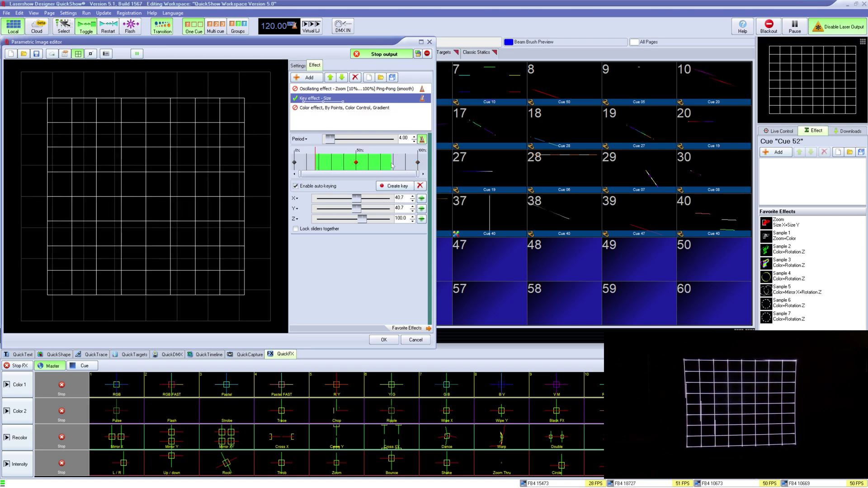
# Select the grid's Color gradient effect and enable it
pyautogui.click(303, 78)
pyautogui.moveTo(314, 142)
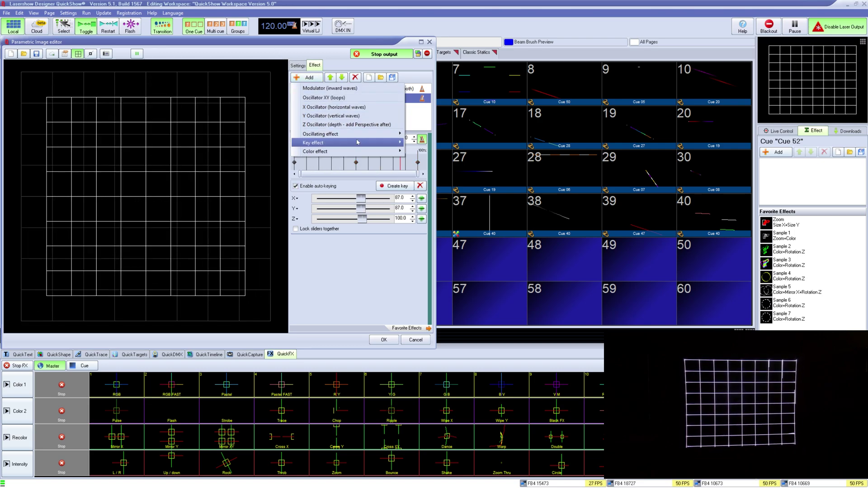
pyautogui.moveTo(421, 151)
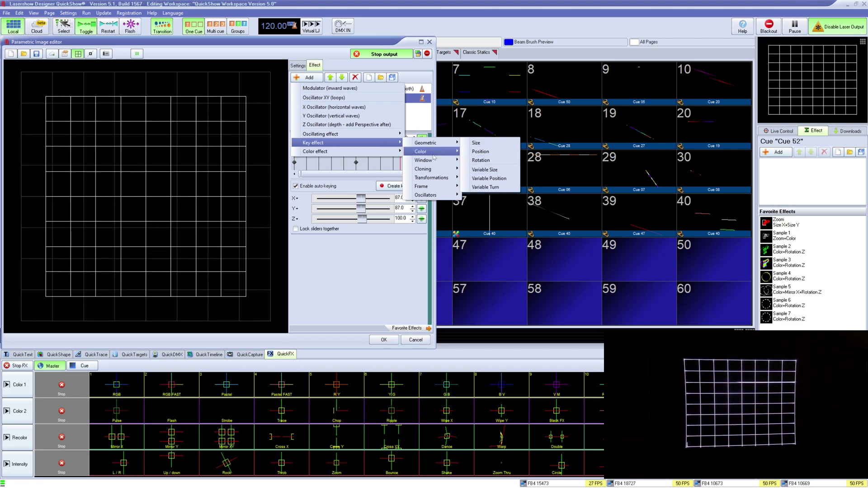
pyautogui.click(479, 160)
pyautogui.click(344, 107)
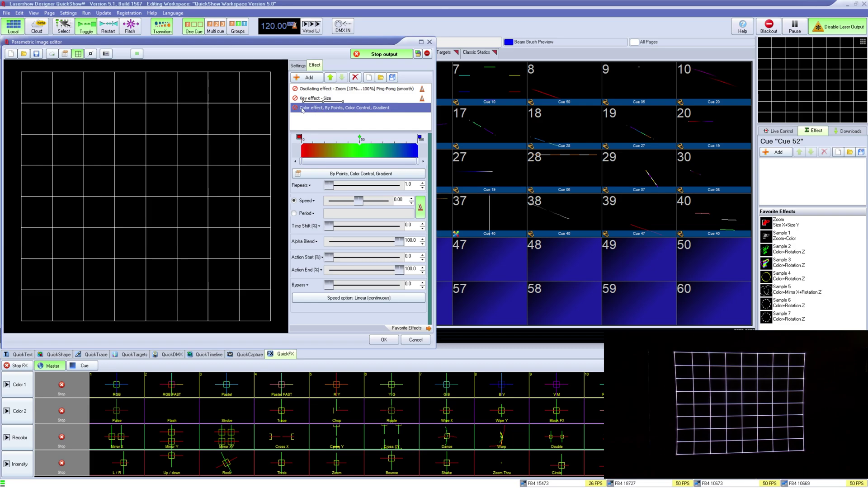
pyautogui.click(307, 83)
pyautogui.moveTo(315, 152)
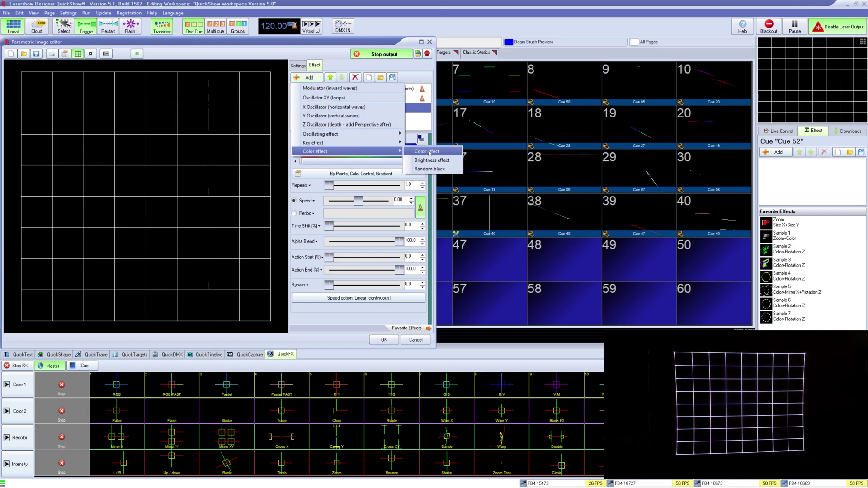
pyautogui.click(384, 112)
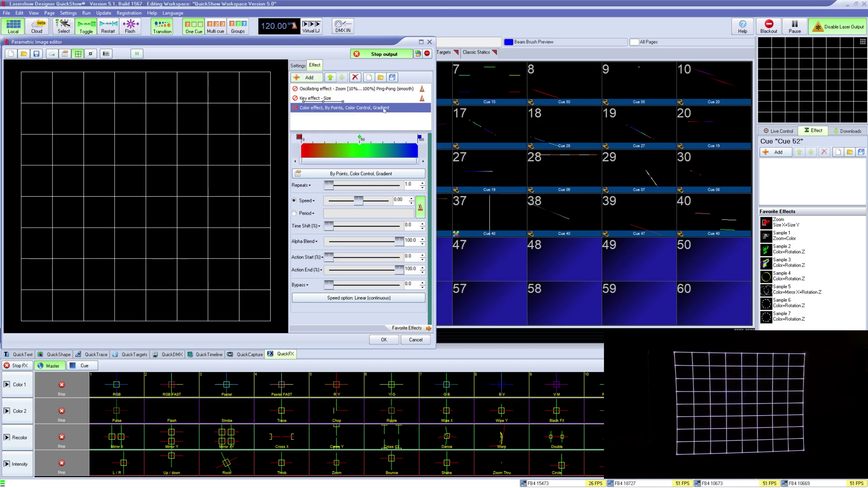
pyautogui.click(296, 108)
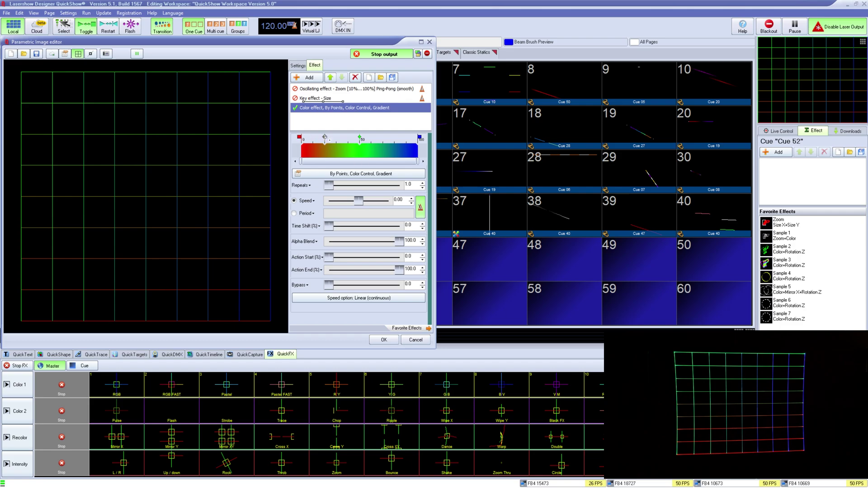
# Add yellow and magenta gradient stops and allocate all colours linearly
pyautogui.doubleClick(325, 138)
pyautogui.click(376, 179)
pyautogui.click(382, 338)
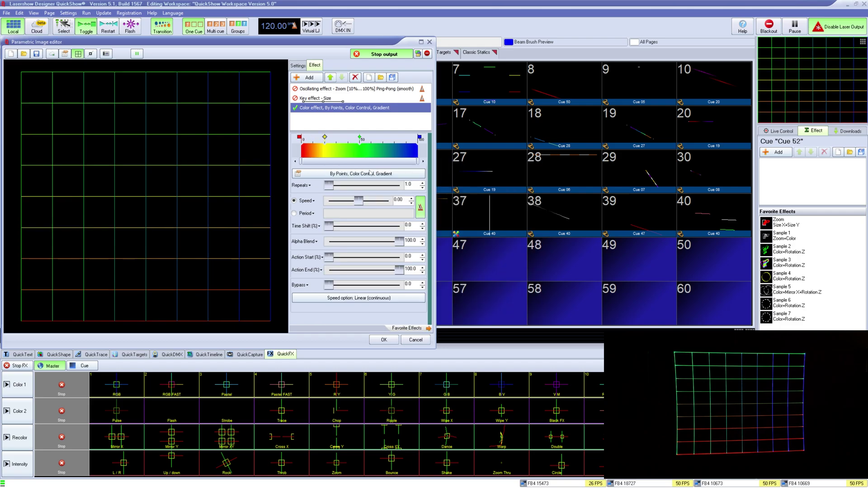
pyautogui.click(360, 137)
pyautogui.doubleClick(361, 137)
pyautogui.click(409, 191)
pyautogui.doubleClick(409, 190)
pyautogui.rightClick(360, 139)
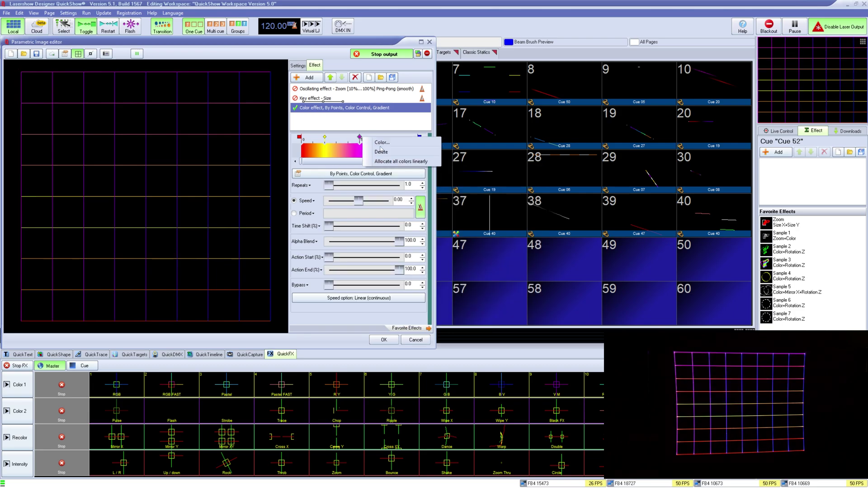
pyautogui.click(394, 161)
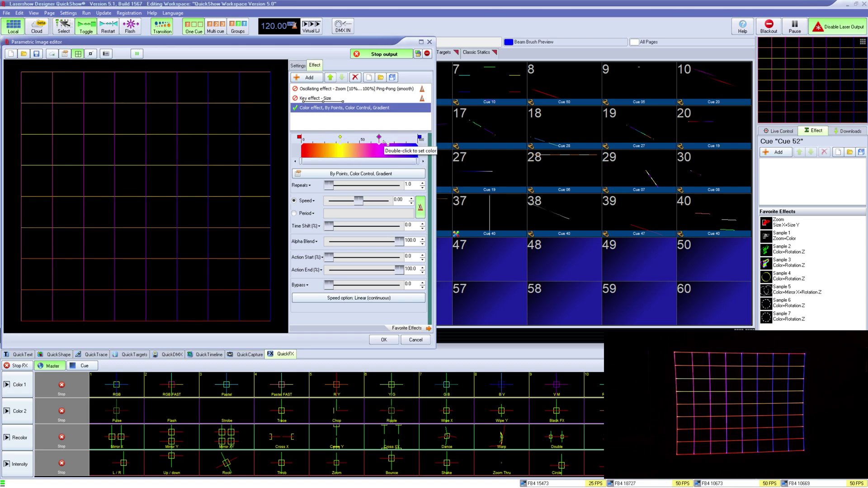
# Try distributing the colour gradient by X, Y and Z axis
pyautogui.click(307, 80)
pyautogui.moveTo(320, 133)
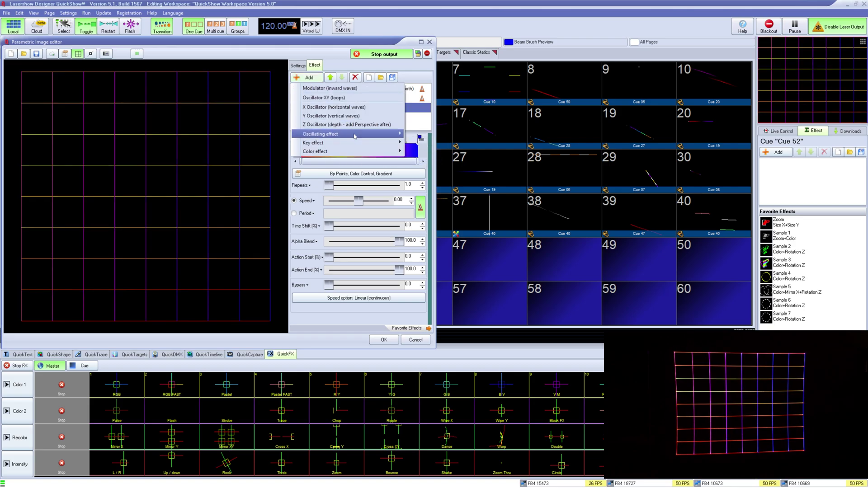
pyautogui.click(427, 152)
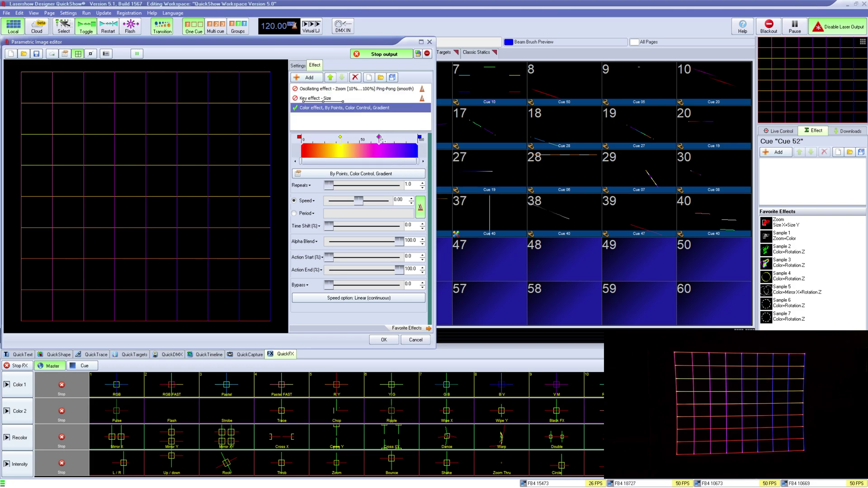
pyautogui.click(345, 175)
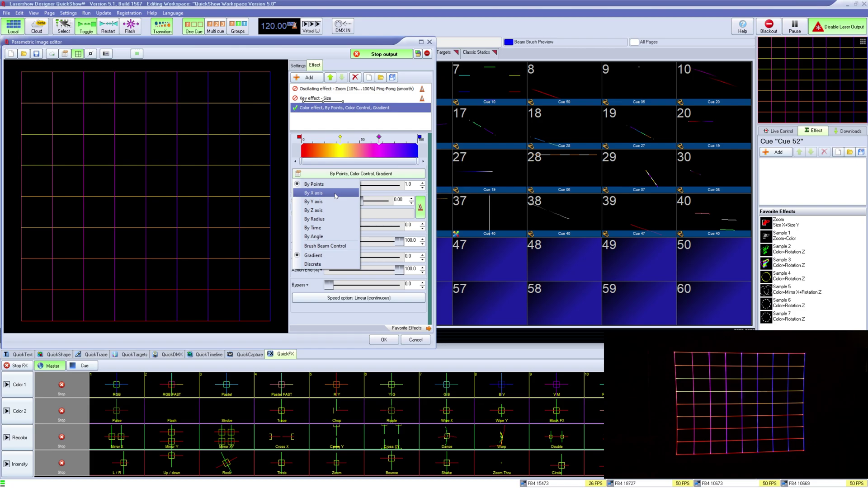
pyautogui.click(334, 196)
pyautogui.click(352, 173)
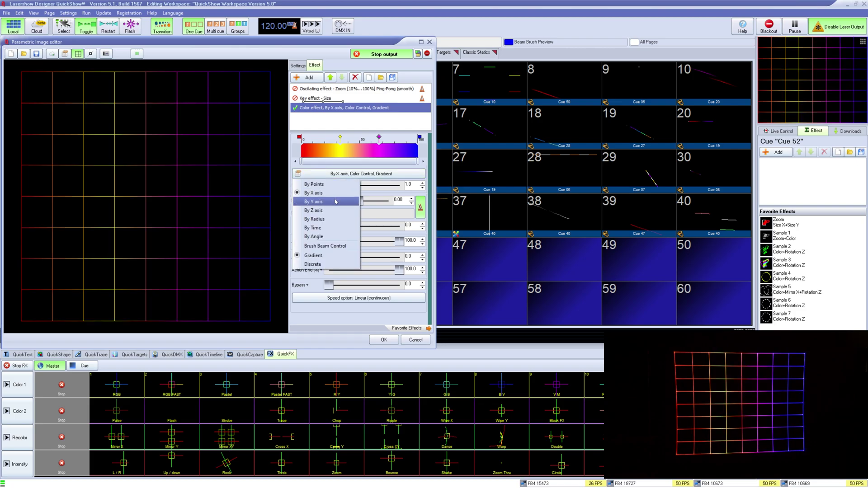
pyautogui.click(323, 202)
pyautogui.click(362, 173)
pyautogui.click(322, 208)
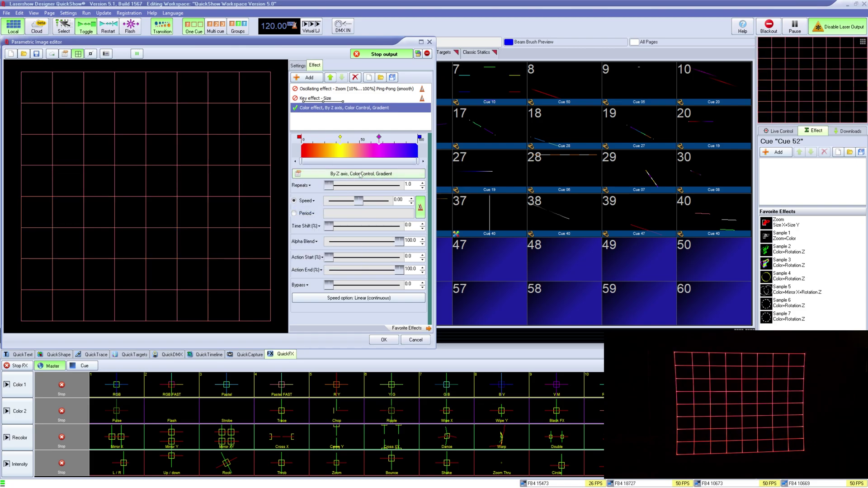
# Try By Radius and By Time, then settle on By Angle distribution
pyautogui.click(361, 174)
pyautogui.click(315, 219)
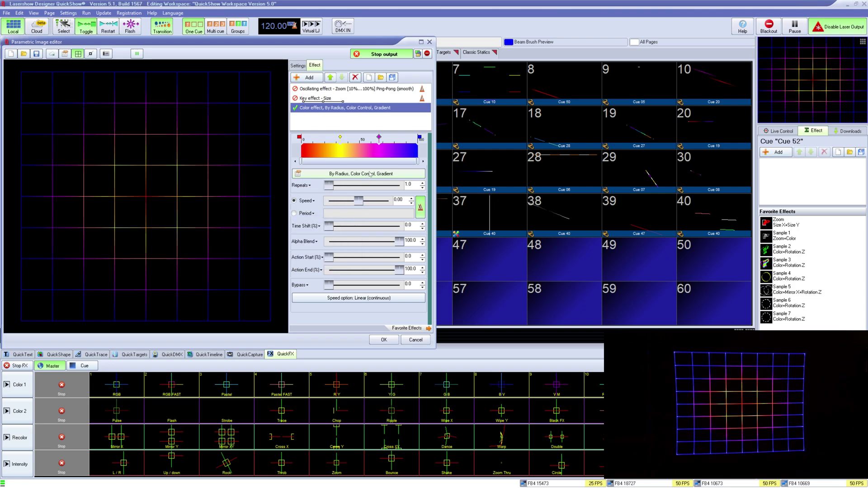
pyautogui.click(358, 174)
pyautogui.click(313, 228)
pyautogui.click(360, 173)
pyautogui.click(329, 236)
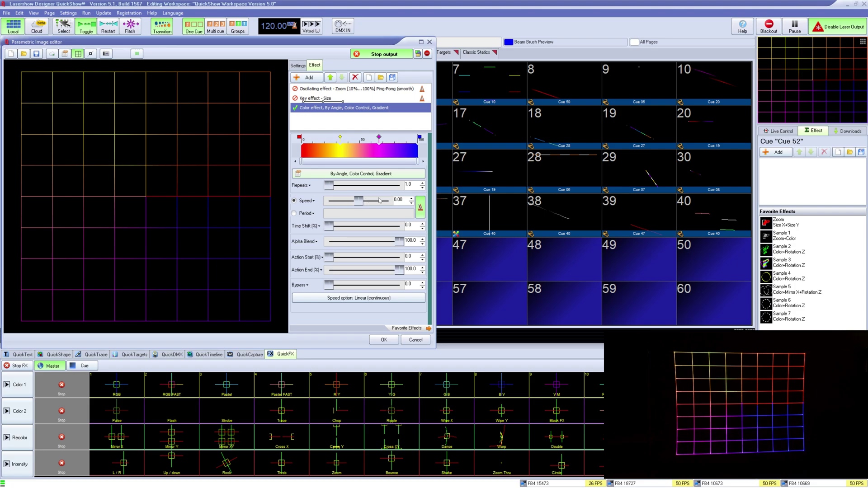
# Try Discrete colour mode, return to Gradient, and raise the Speed slider
pyautogui.click(357, 187)
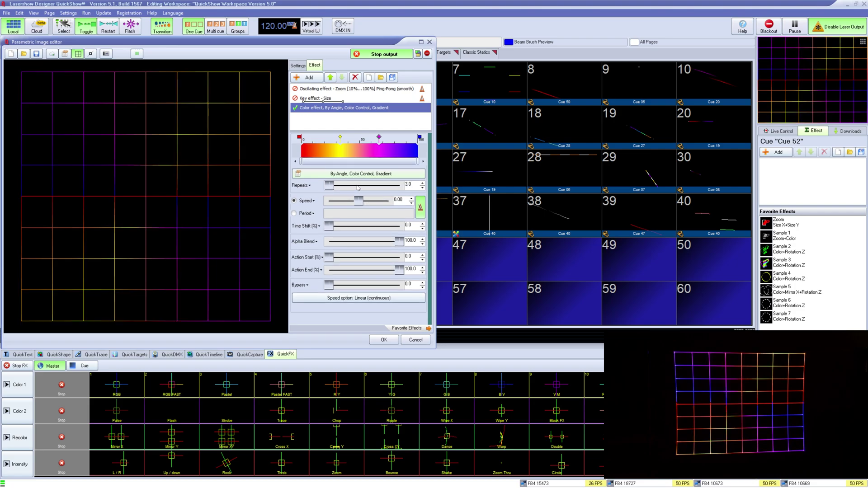
pyautogui.click(357, 188)
pyautogui.click(312, 264)
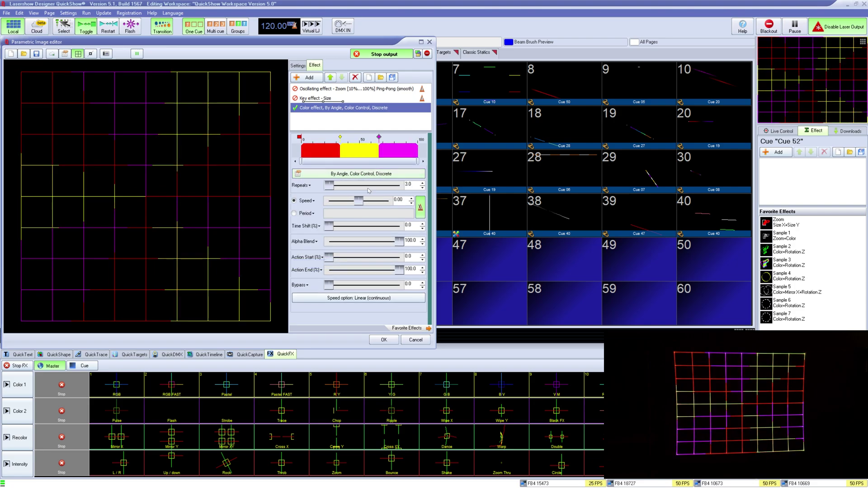
pyautogui.click(360, 173)
pyautogui.click(316, 255)
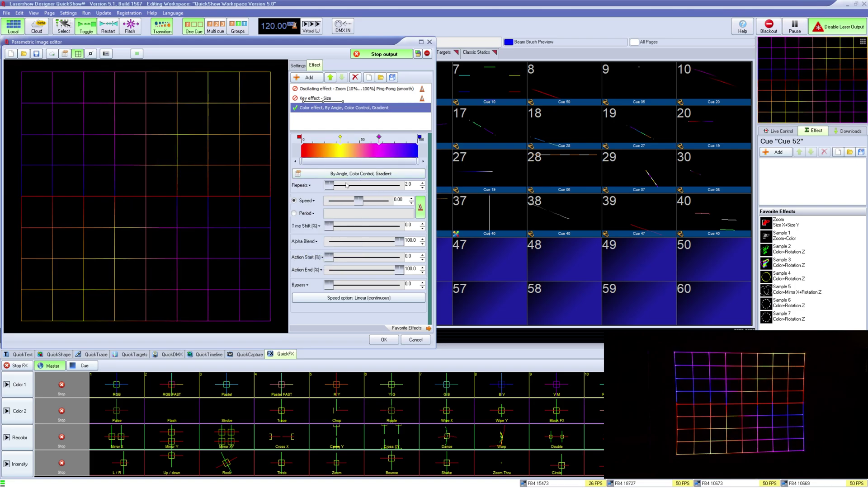
pyautogui.scroll(-1, 349, 187)
pyautogui.scroll(2, 349, 187)
pyautogui.scroll(1, 349, 188)
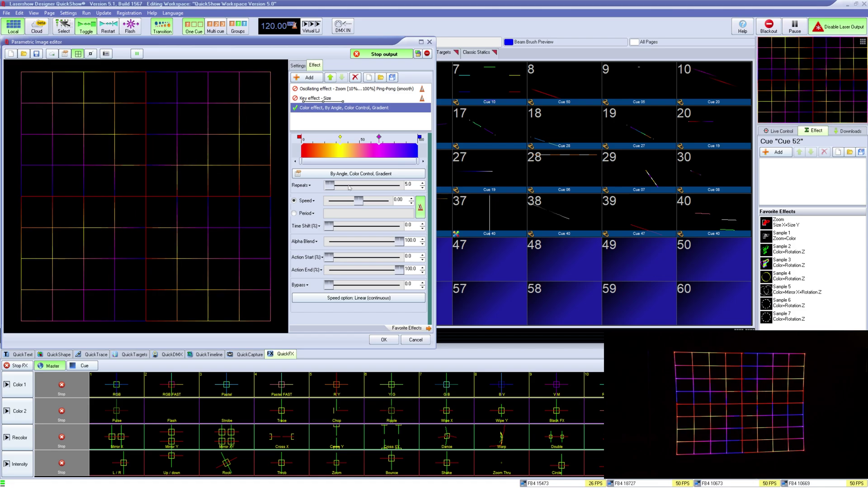
pyautogui.scroll(-2, 349, 187)
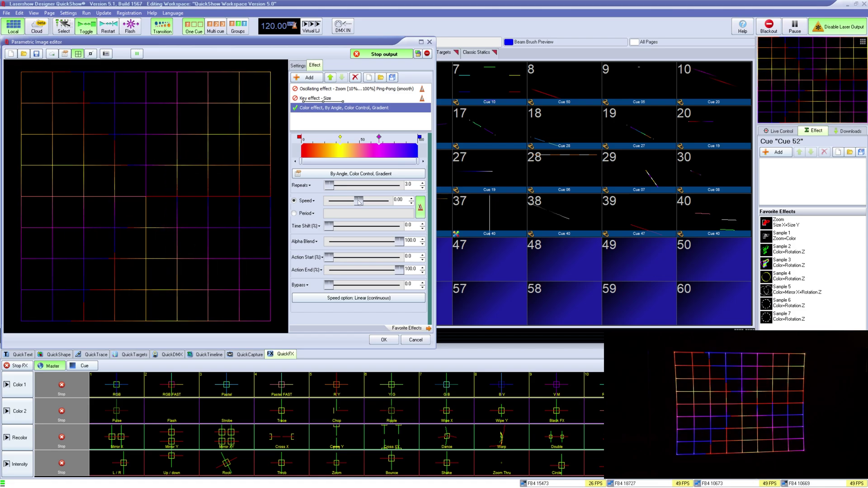
pyautogui.moveTo(363, 202); pyautogui.dragTo(366, 201)
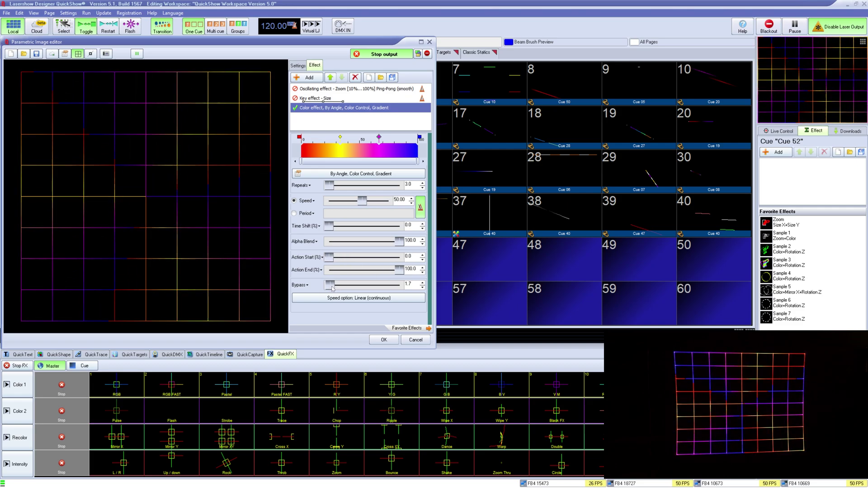
# Zero the Bypass, try Ping-Pong (smooth) speed, return to Linear, and accept the cue edits
pyautogui.moveTo(337, 289); pyautogui.dragTo(328, 285)
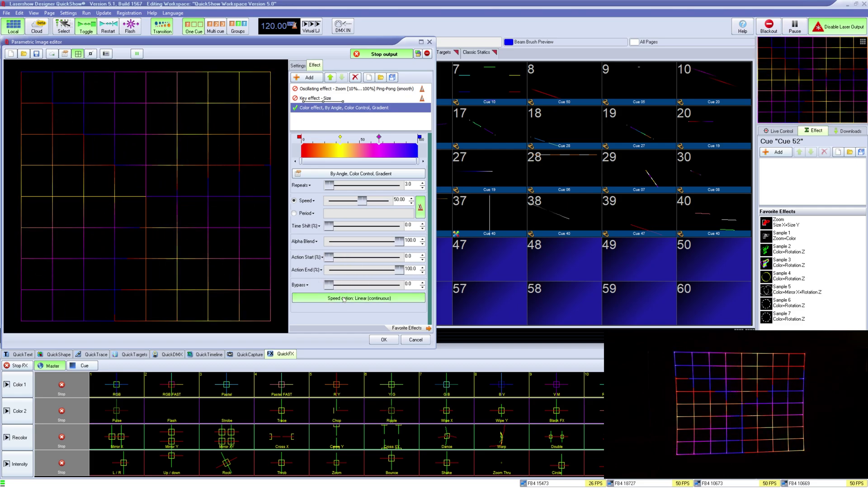
pyautogui.click(343, 298)
pyautogui.click(325, 317)
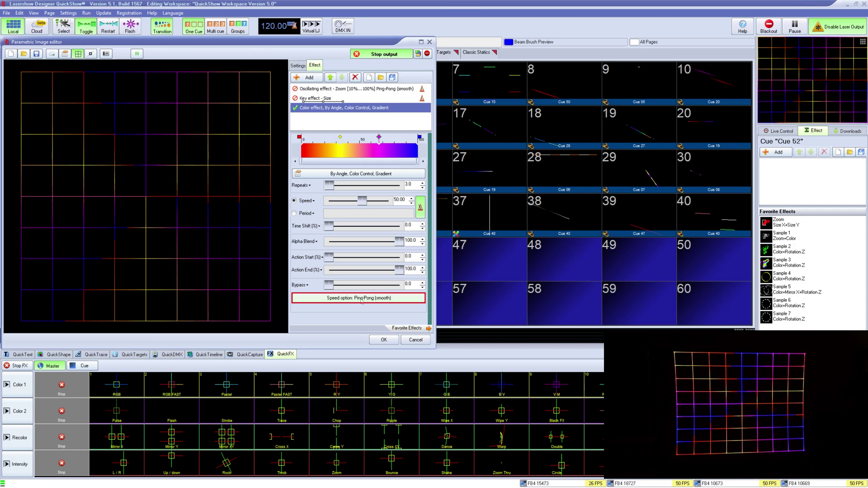
pyautogui.click(361, 300)
pyautogui.click(313, 326)
pyautogui.click(384, 340)
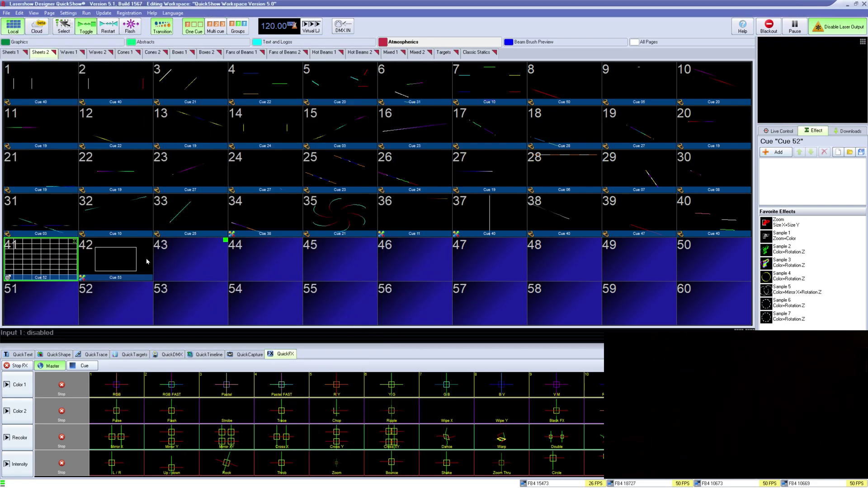
pyautogui.rightClick(147, 261)
pyautogui.click(322, 247)
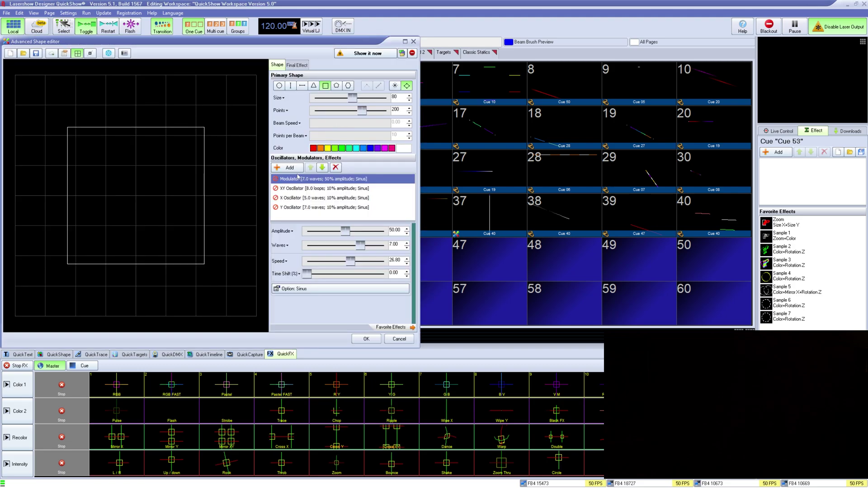
pyautogui.click(293, 169)
pyautogui.click(358, 179)
pyautogui.click(276, 180)
pyautogui.click(275, 189)
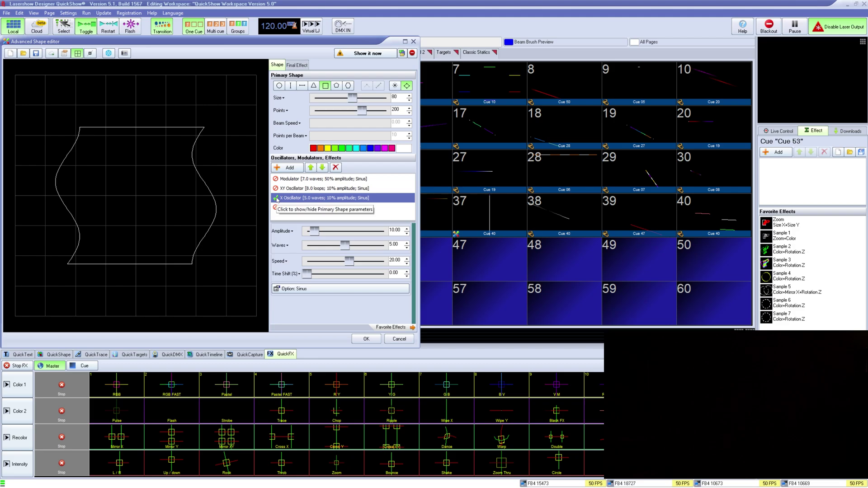
pyautogui.click(276, 198)
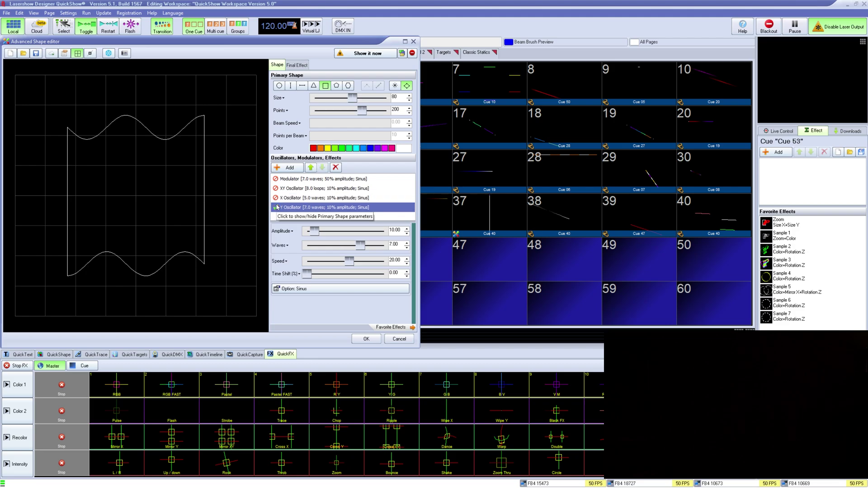
pyautogui.click(276, 207)
pyautogui.click(285, 168)
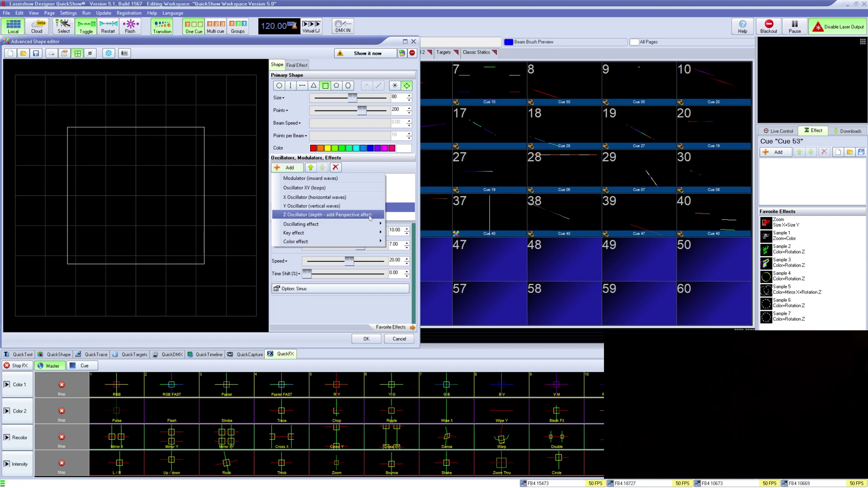
# Open cue 12 in the Advanced Image Synthesizer and send it to the laser output
pyautogui.press('Escape')
pyautogui.press('Escape')
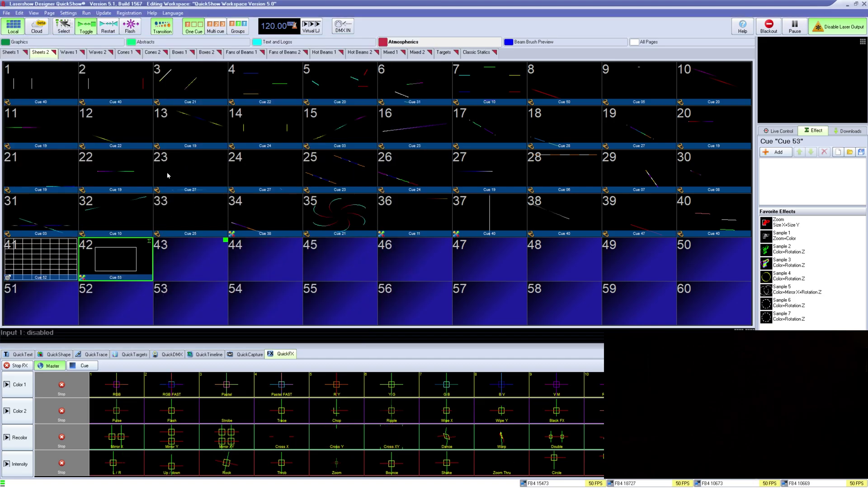
pyautogui.rightClick(133, 133)
pyautogui.click(164, 156)
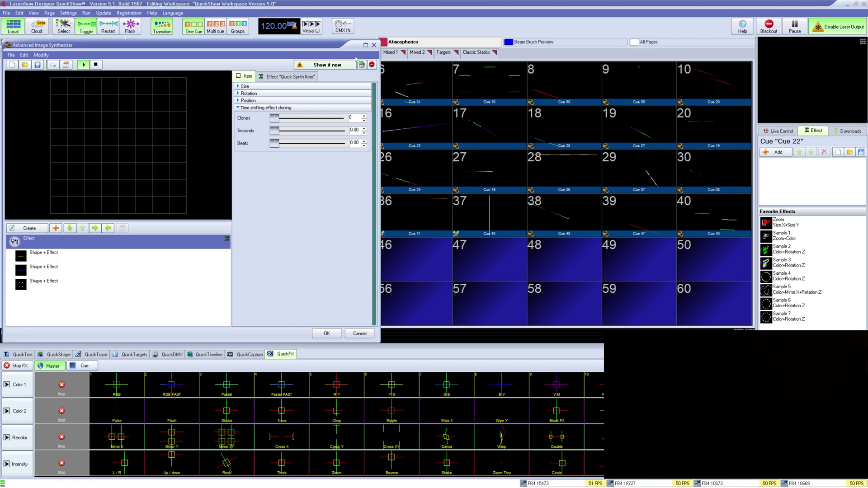
pyautogui.click(354, 63)
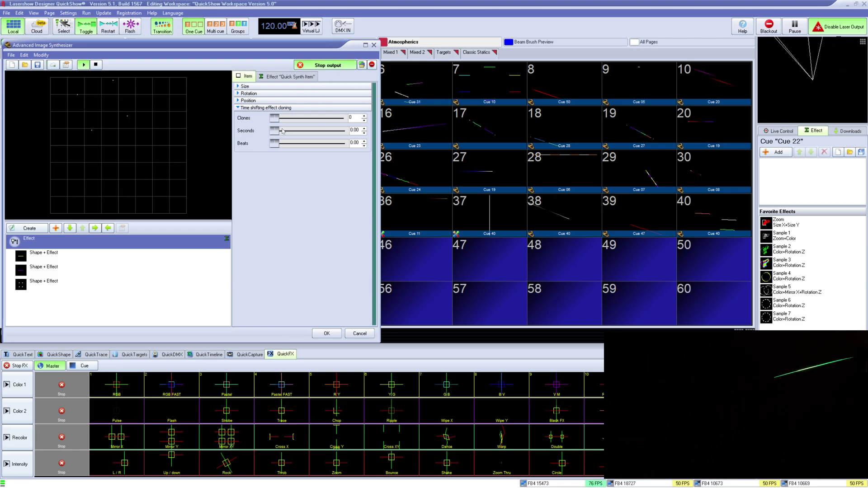
# Review each shape's and the group's effects, close the synthesizer, and open Help
pyautogui.click(69, 251)
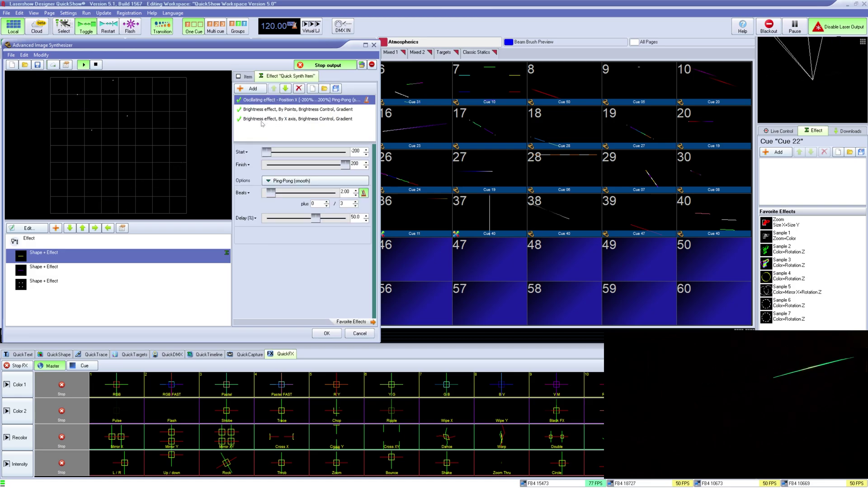
pyautogui.click(138, 266)
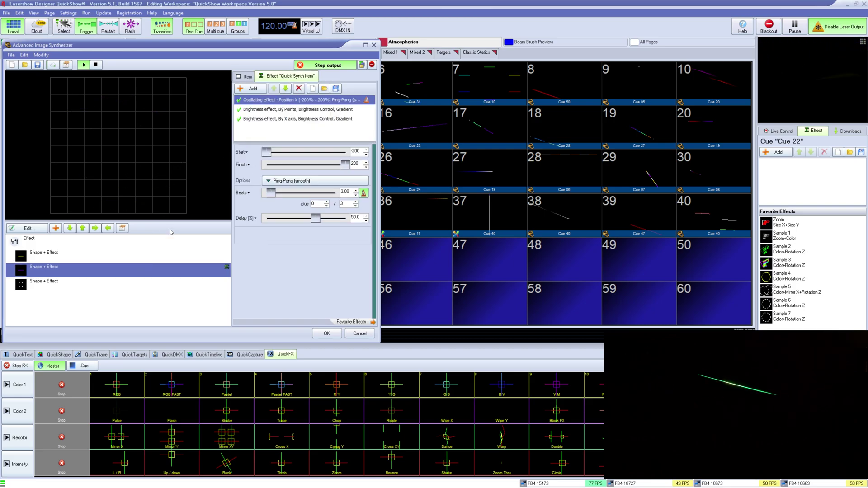
pyautogui.click(145, 282)
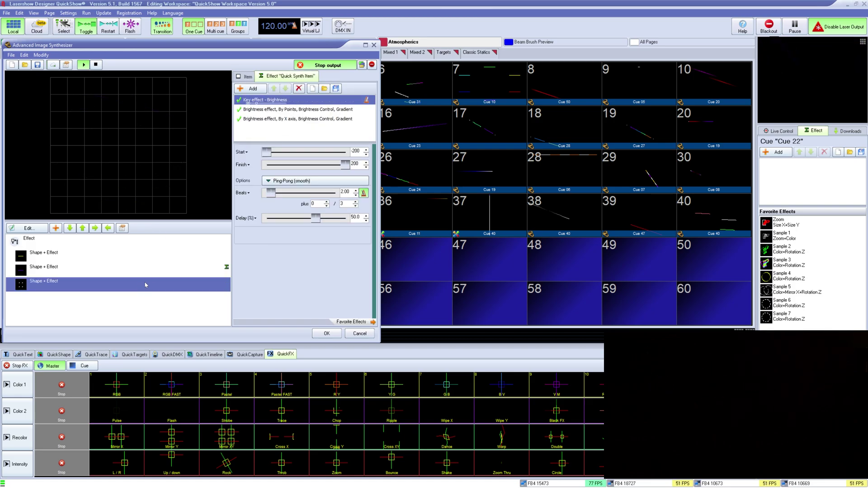
pyautogui.click(129, 239)
pyautogui.click(299, 110)
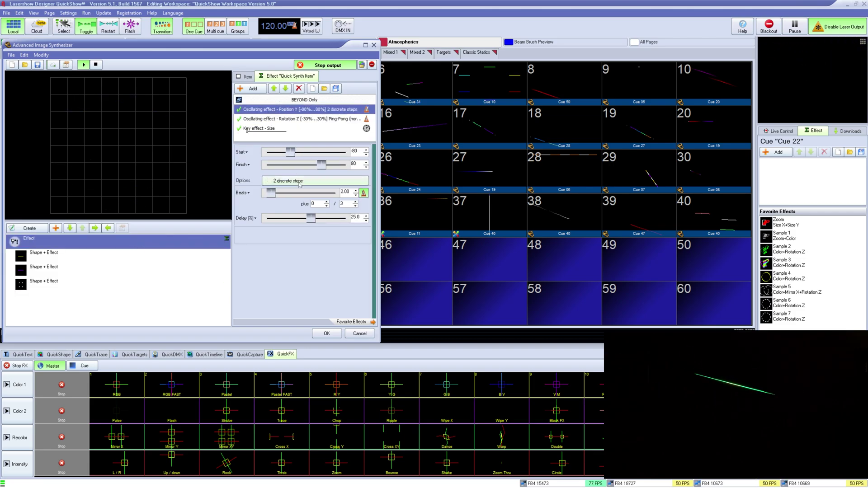
pyautogui.click(326, 333)
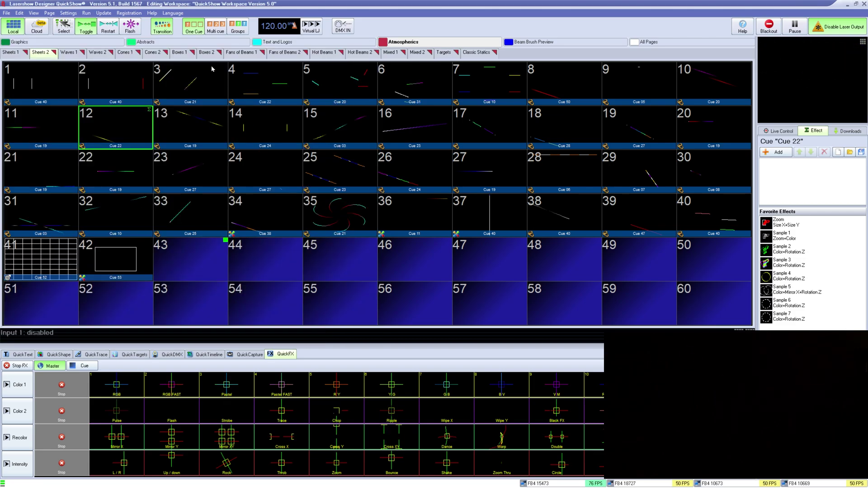
pyautogui.click(157, 15)
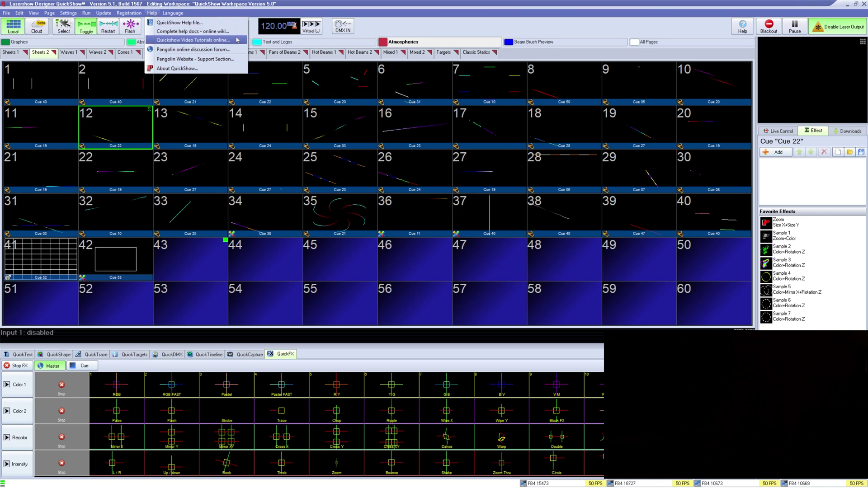